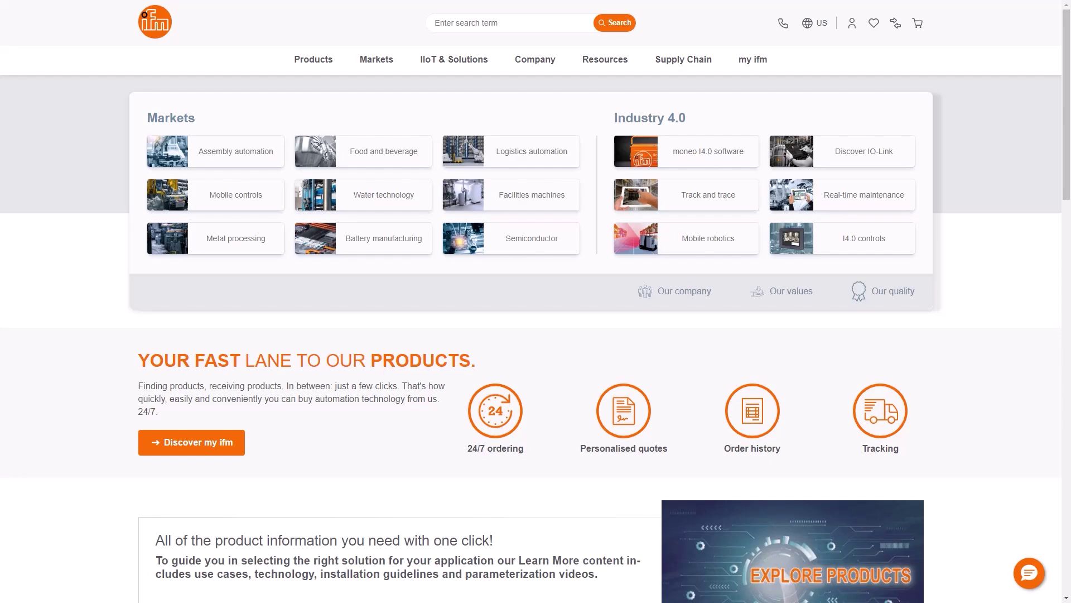
Step: Search ifm.com for qmp010 and open the moneo configure free download from its Downloads results
{"action": "left_click", "coordinate": [553, 26]}
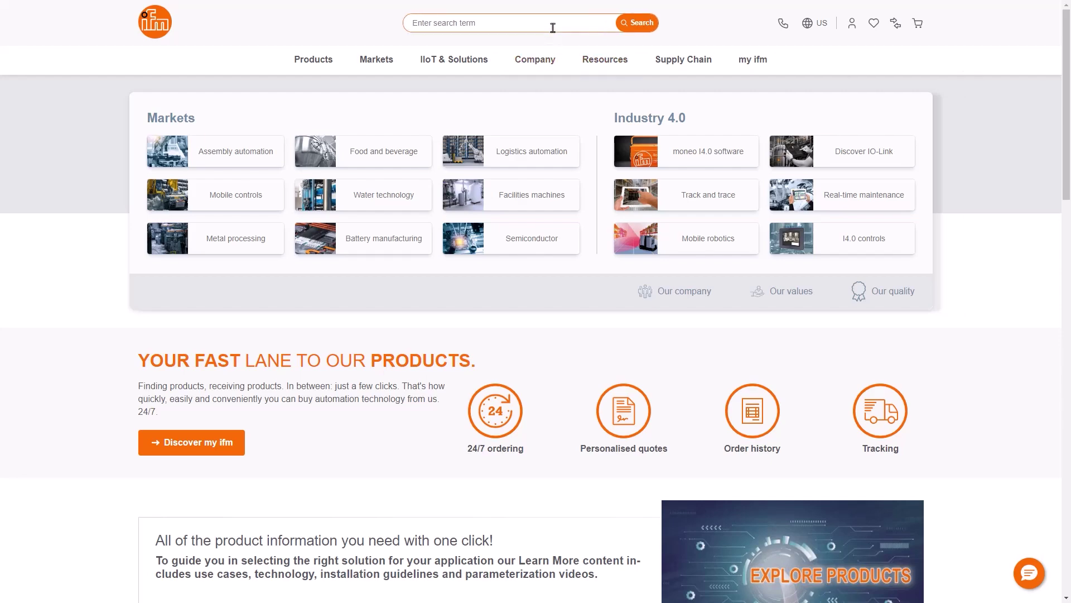
{"action": "type", "text": "qmp010"}
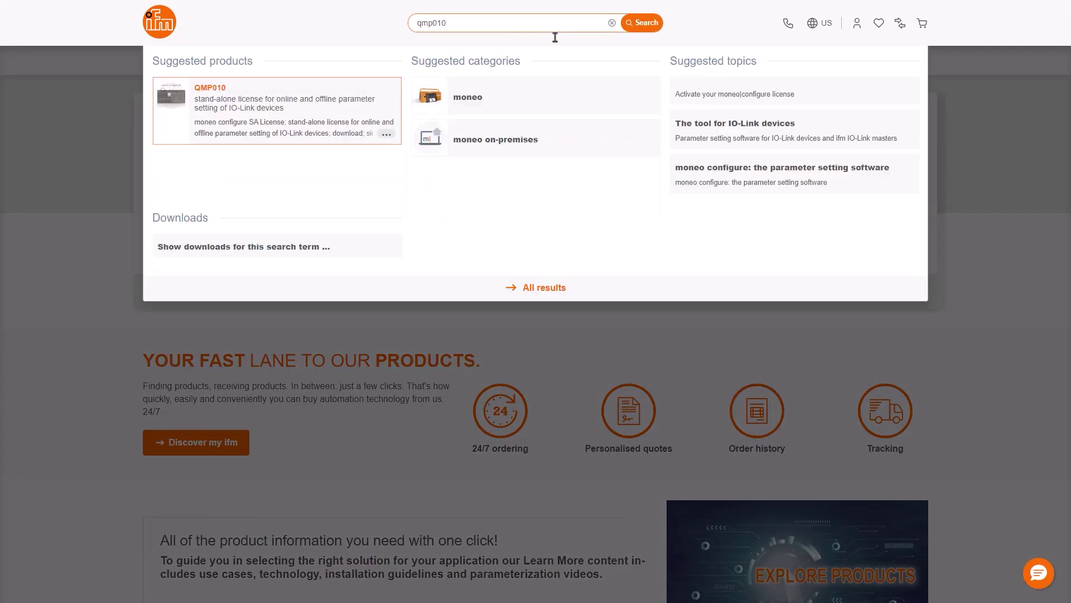
{"action": "left_click", "coordinate": [635, 29]}
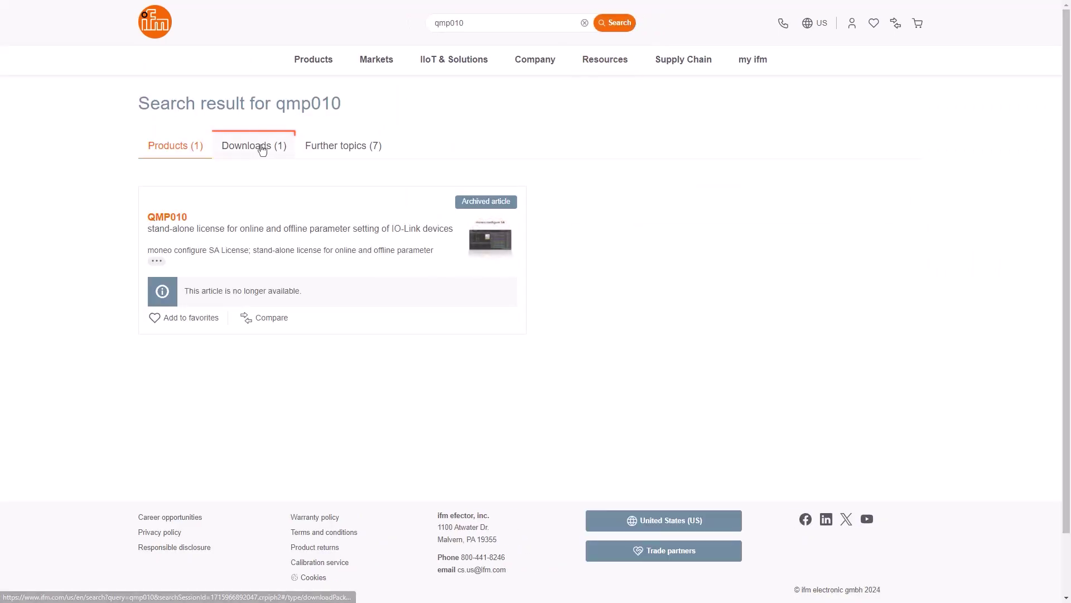
{"action": "left_click", "coordinate": [262, 150]}
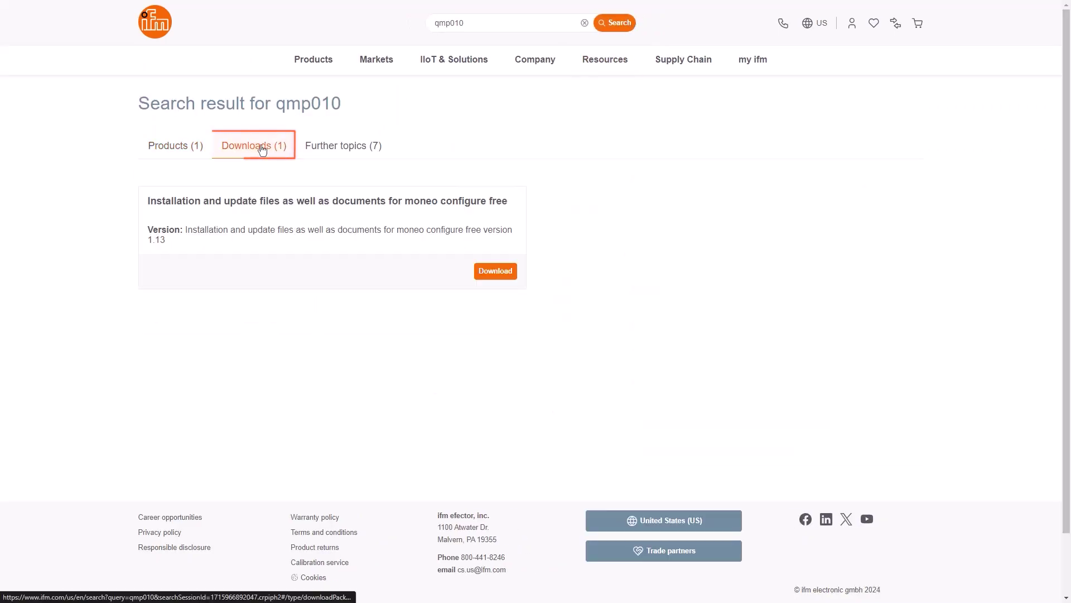
{"action": "left_click", "coordinate": [495, 272]}
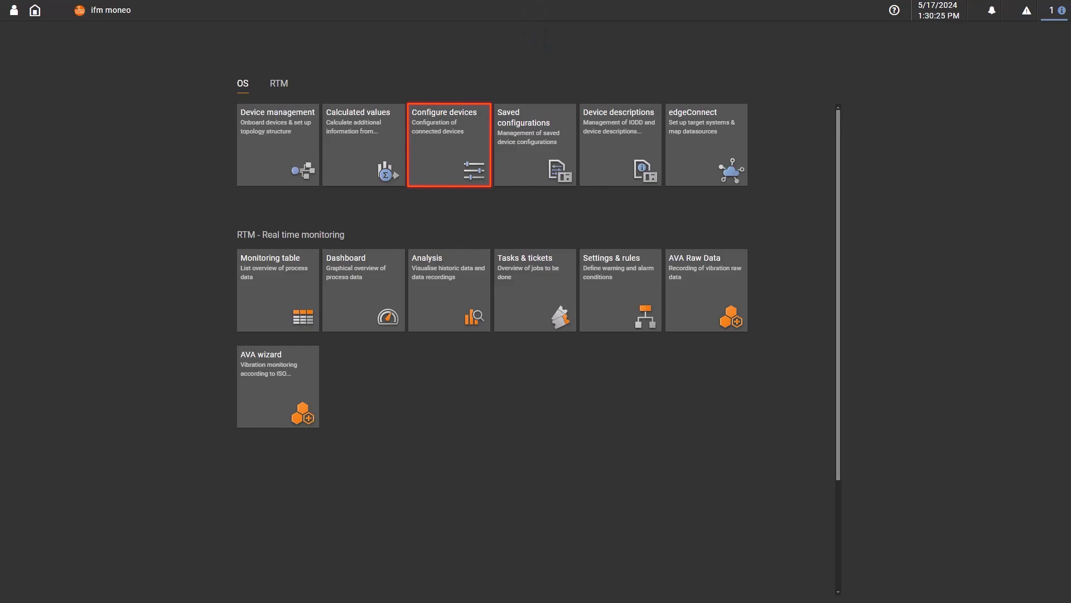
Step: Open the Configure devices tile from the moneo home screen
{"action": "left_click", "coordinate": [472, 158]}
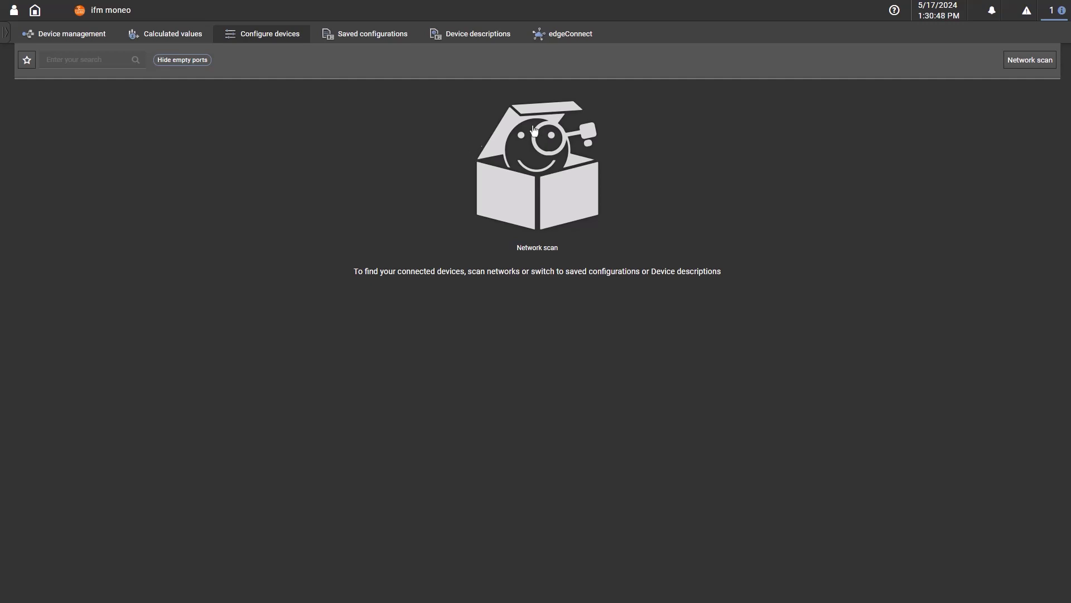
Step: Run a Scan all network scan, finding AL1326 at 192.168.0.50 with DP2200, PM1705 and TR2439
{"action": "left_click", "coordinate": [1021, 62]}
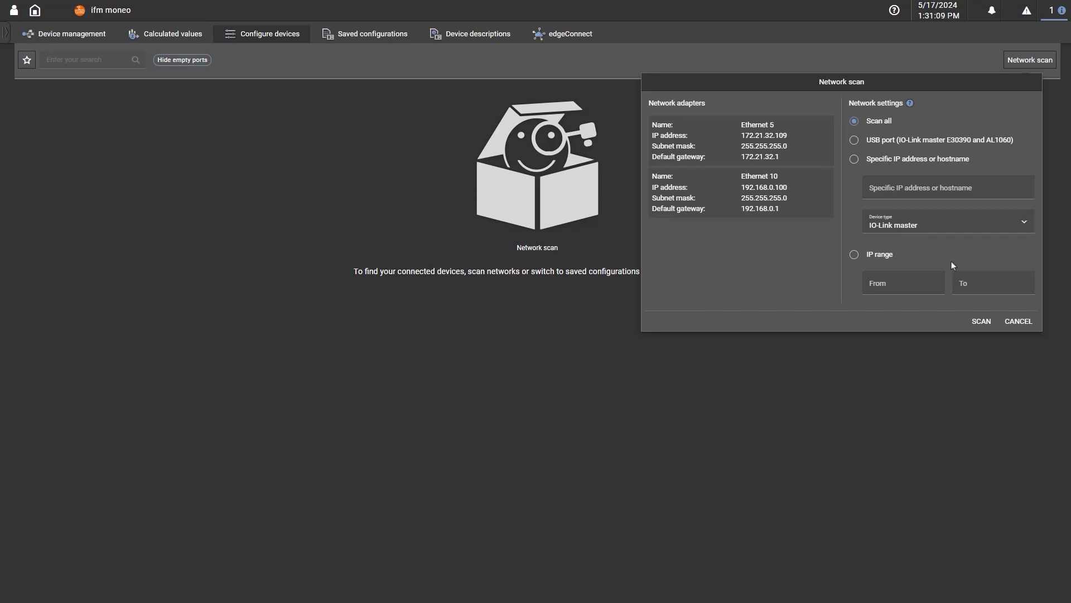
{"action": "left_click", "coordinate": [987, 330]}
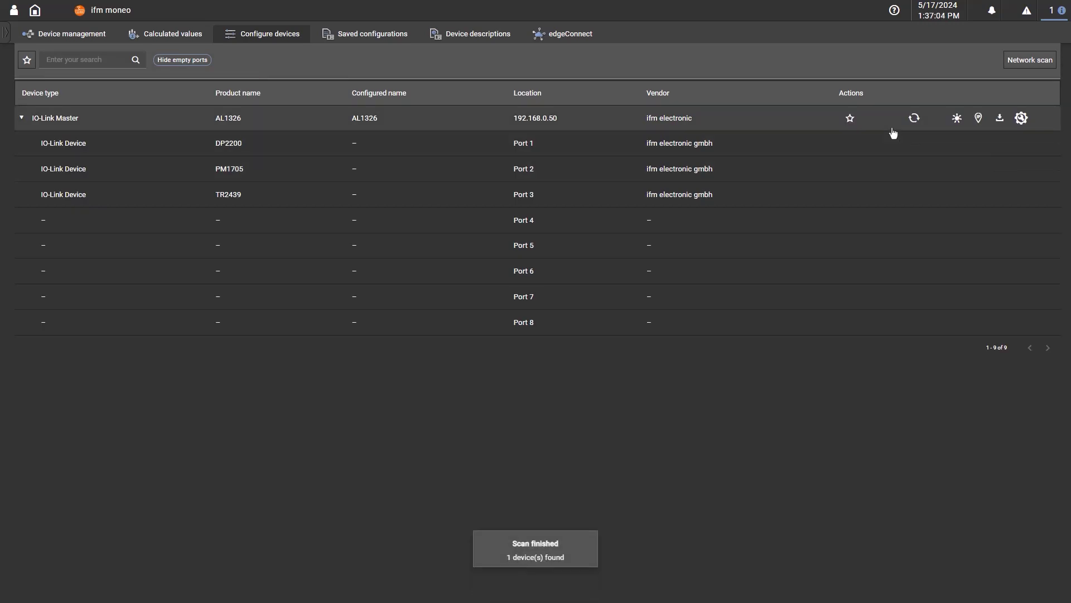
{"action": "mouse_move", "coordinate": [978, 118]}
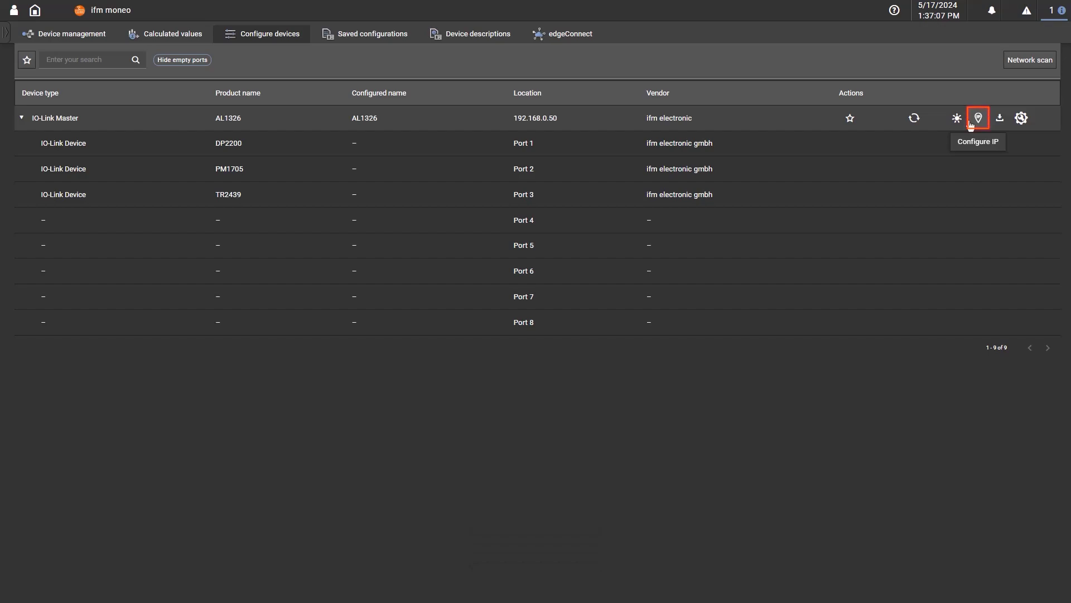
Step: Write the new IP address 192.168.0.150 to the AL1326 master, replacing 192.168.0.50
{"action": "left_click", "coordinate": [970, 124]}
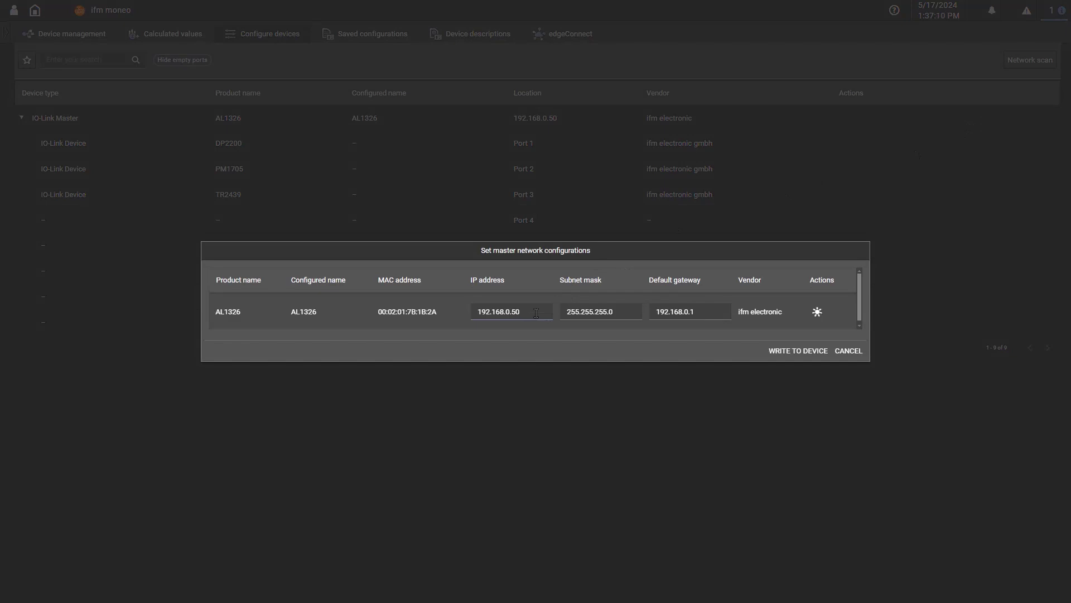
{"action": "key", "text": "BackSpace"}
{"action": "key", "text": "BackSpace"}
{"action": "type", "text": "150"}
{"action": "left_click", "coordinate": [793, 352]}
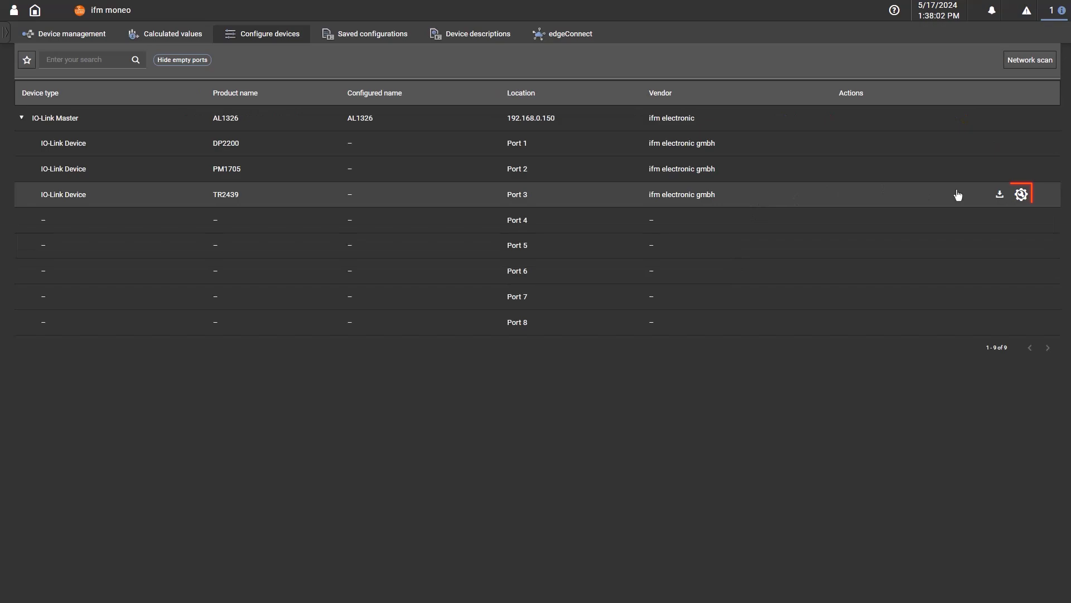
Step: Set the TR2439 sensor display unit (uni) to °F and write it to the device
{"action": "left_click", "coordinate": [1022, 194]}
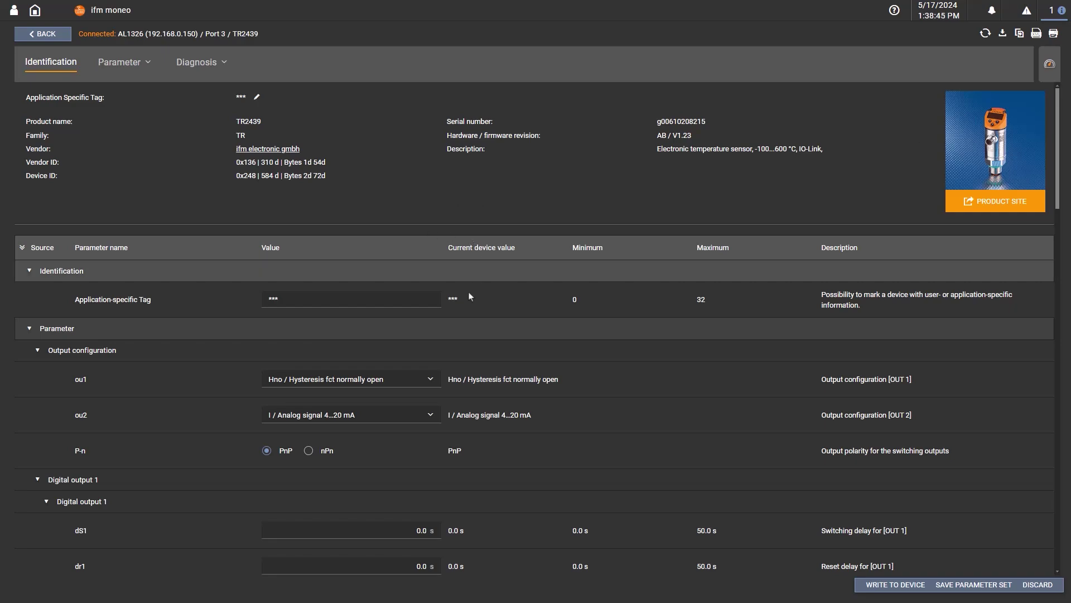
{"action": "scroll", "coordinate": [453, 344], "scroll_direction": "down", "scroll_amount": 2}
{"action": "scroll", "coordinate": [456, 343], "scroll_direction": "down", "scroll_amount": 2}
{"action": "scroll", "coordinate": [457, 345], "scroll_direction": "down", "scroll_amount": 2}
{"action": "scroll", "coordinate": [456, 346], "scroll_direction": "down", "scroll_amount": 1}
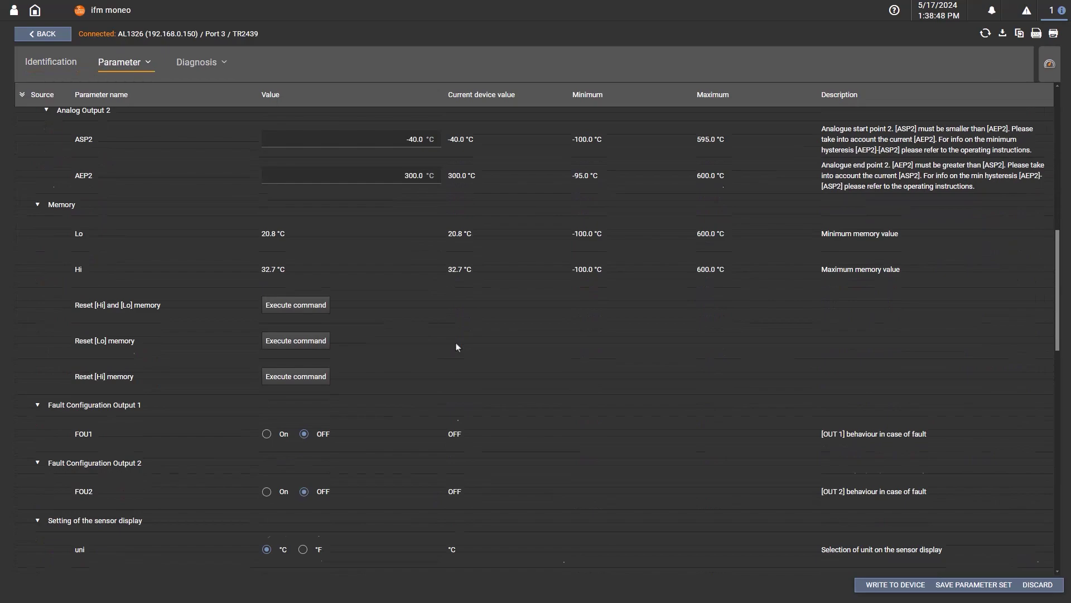
{"action": "scroll", "coordinate": [454, 343], "scroll_direction": "down", "scroll_amount": 1}
{"action": "left_click", "coordinate": [318, 463]}
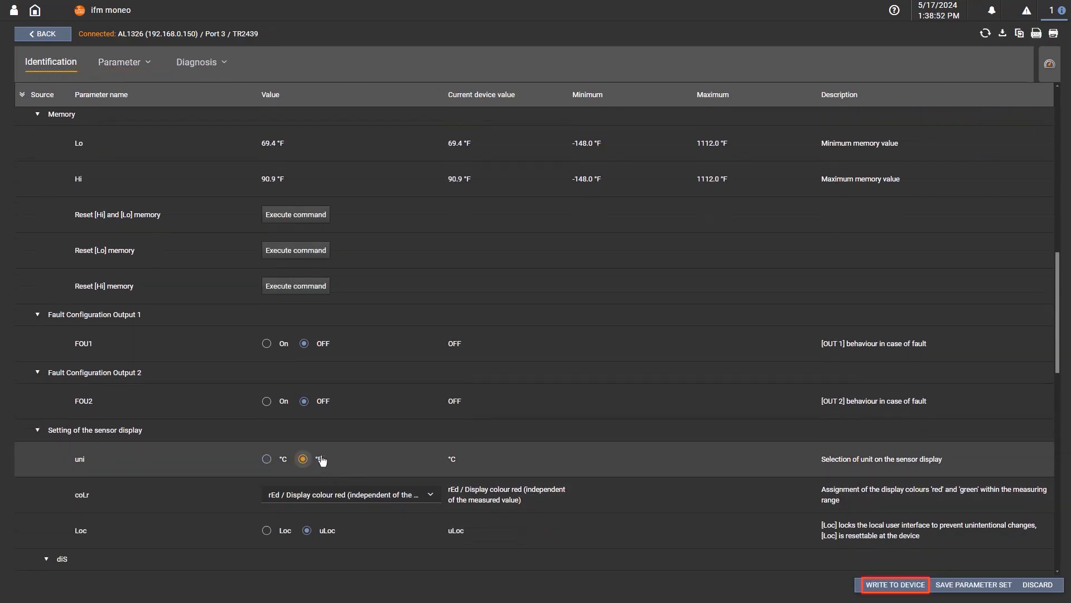
{"action": "left_click", "coordinate": [902, 591]}
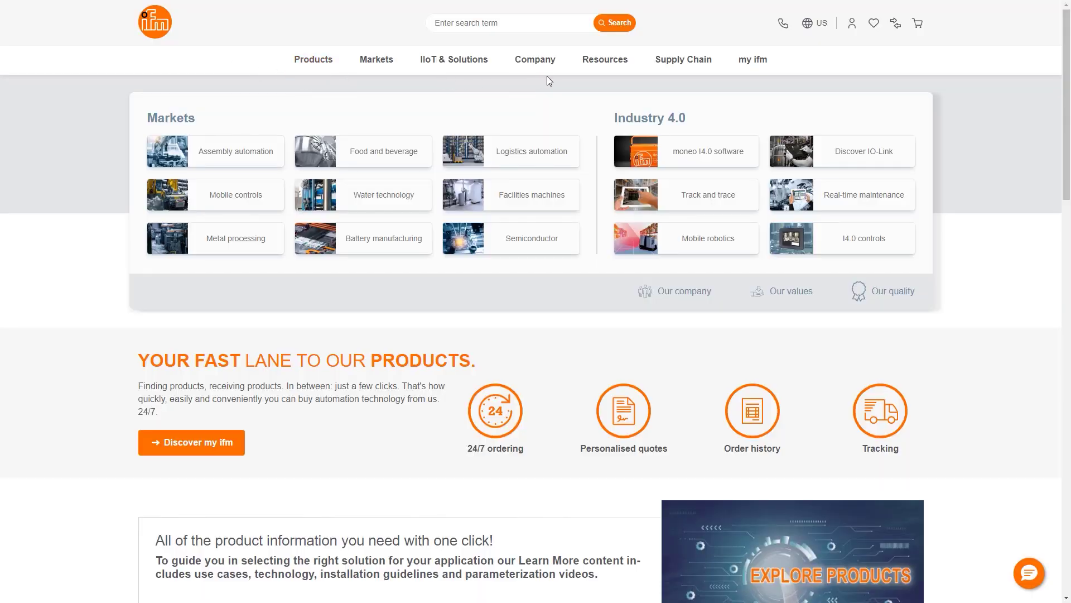
Step: Go to Contact from the Company menu in the ifm.com top navigation
{"action": "left_click", "coordinate": [562, 67]}
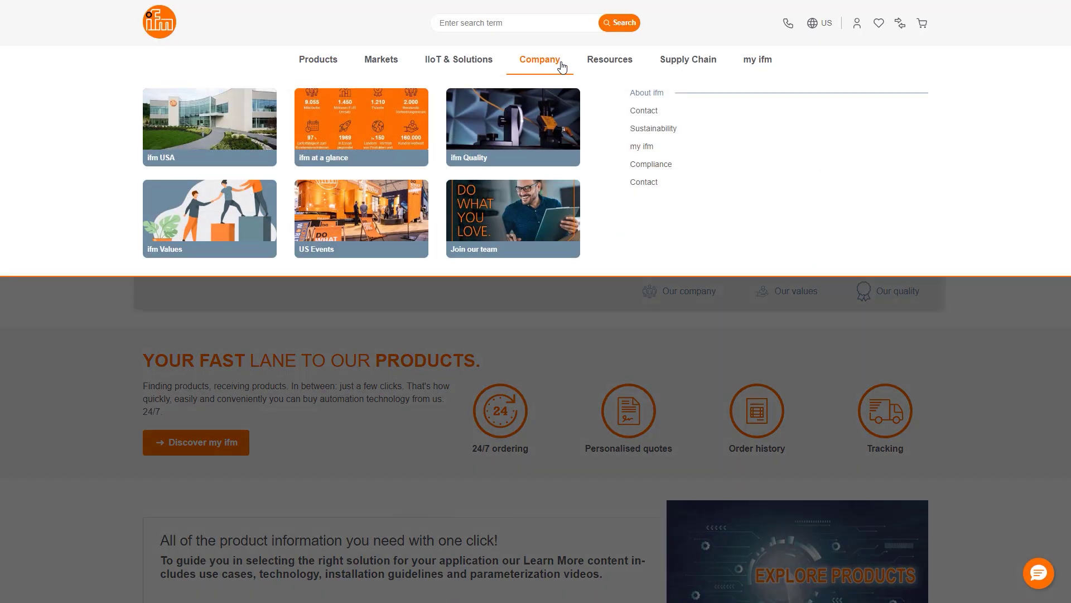
{"action": "left_click", "coordinate": [643, 110]}
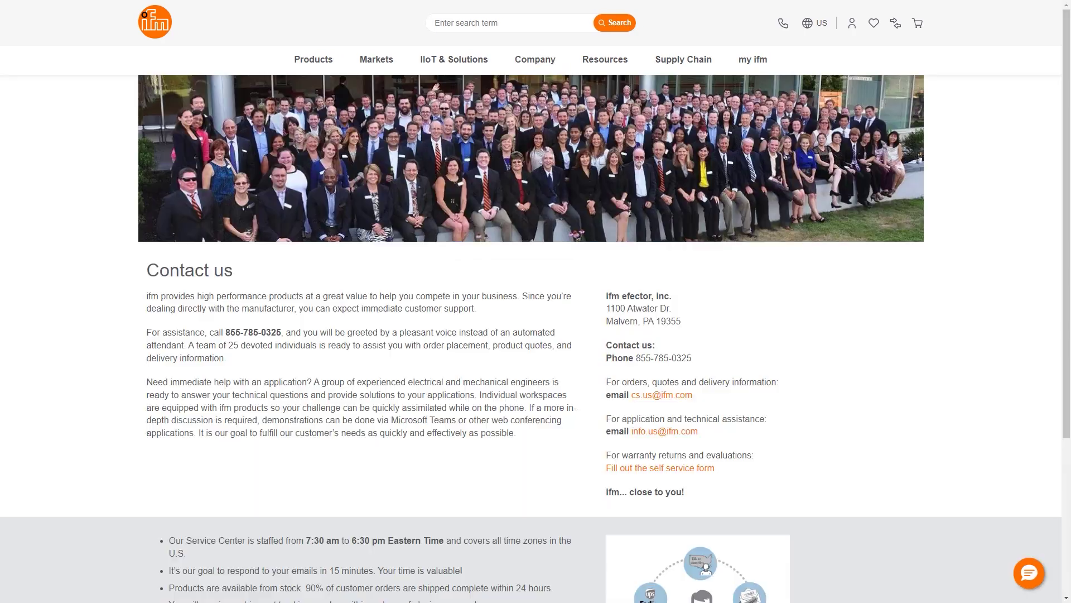